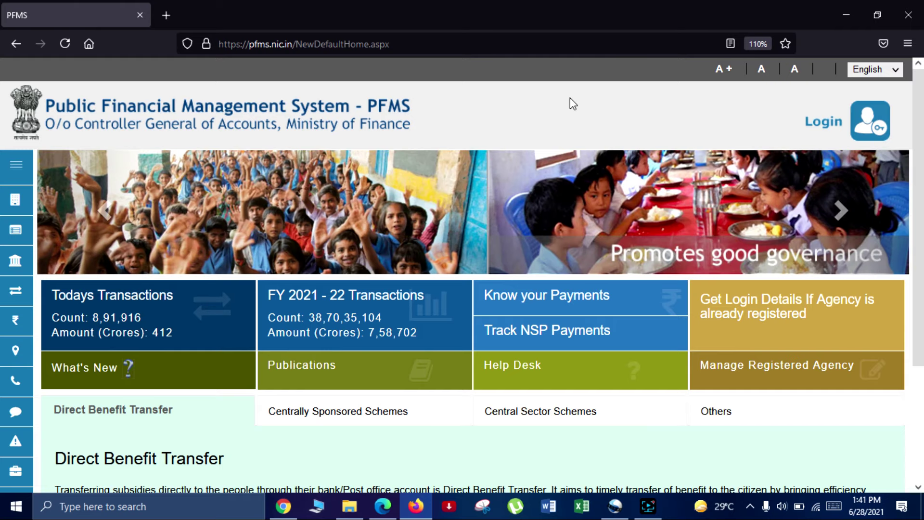
Open the PFMS login page and go to the username field.
left_click(820, 128)
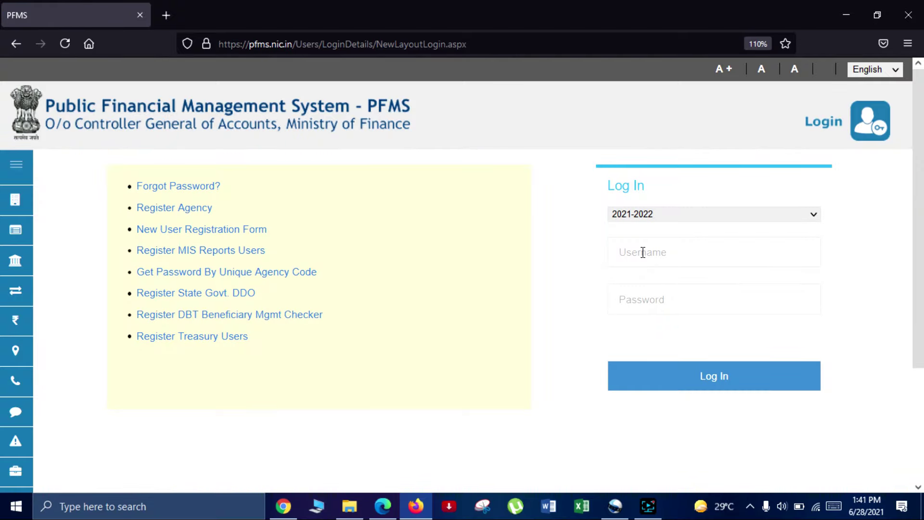
left_click(643, 253)
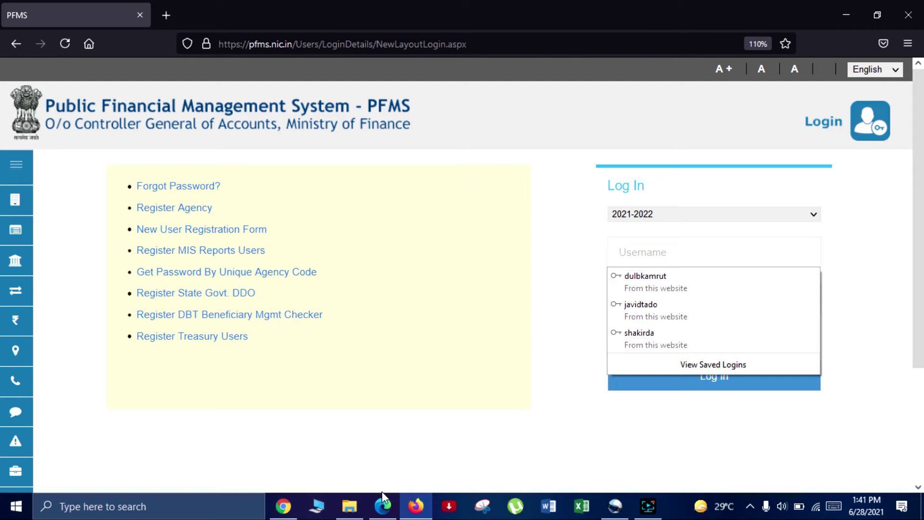
Switch to Microsoft Edge, open the PFMS home page of the agency session and check the account's user type.
left_click(383, 505)
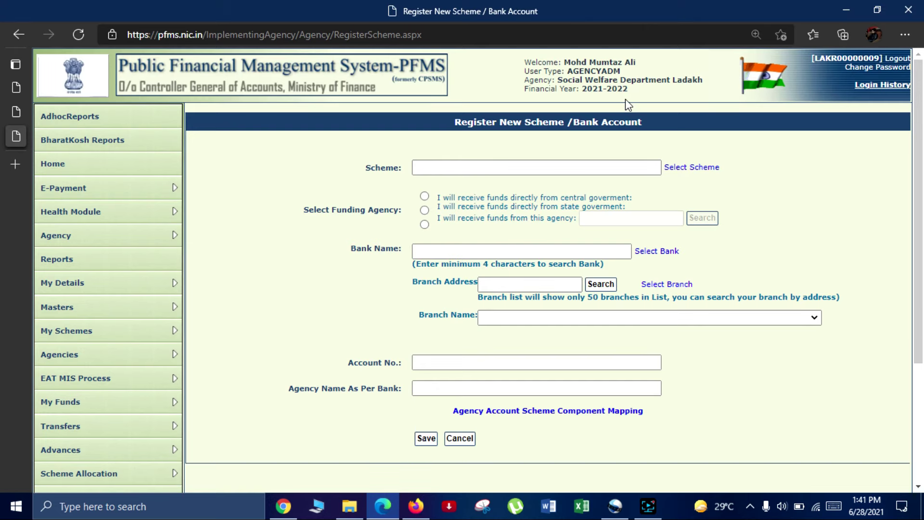
left_click(142, 172)
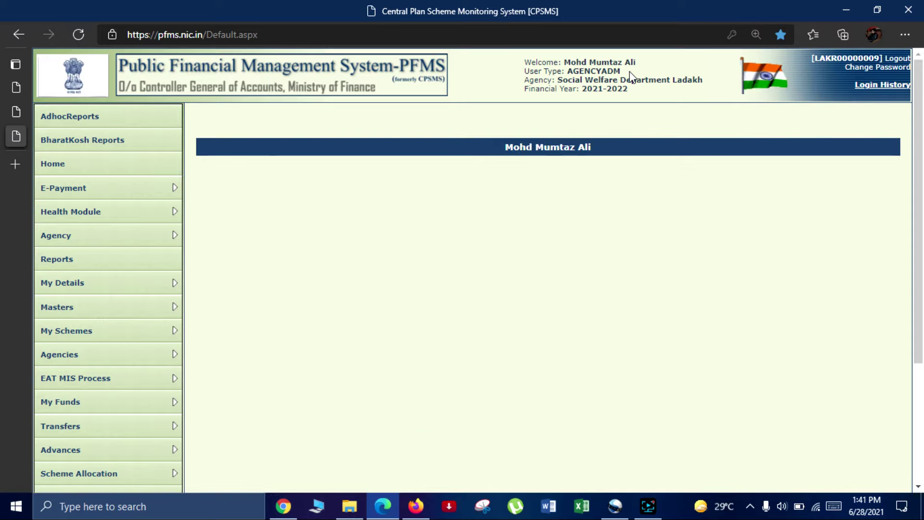
left_click_drag(631, 72, 569, 73)
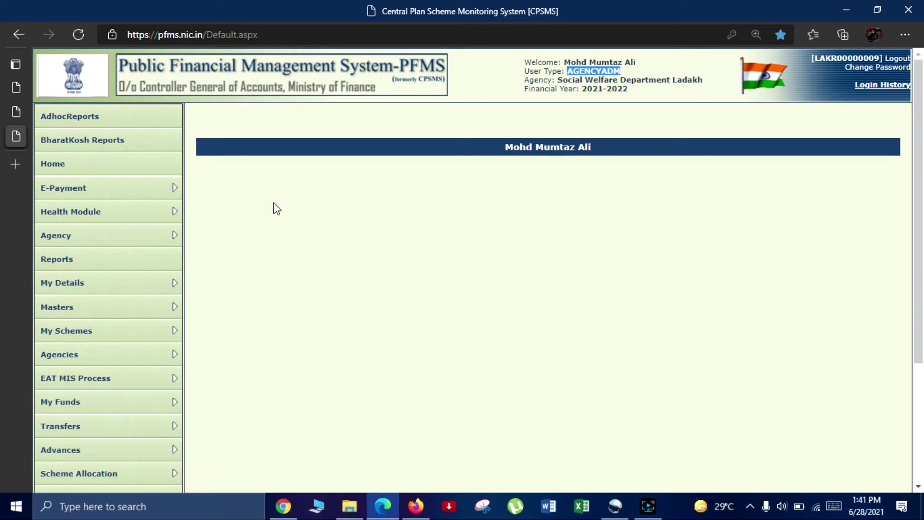
Open the agency's scheme management list and examine the approved scheme's account number, agency name in bank and funding source.
mouse_move(156, 292)
mouse_move(144, 339)
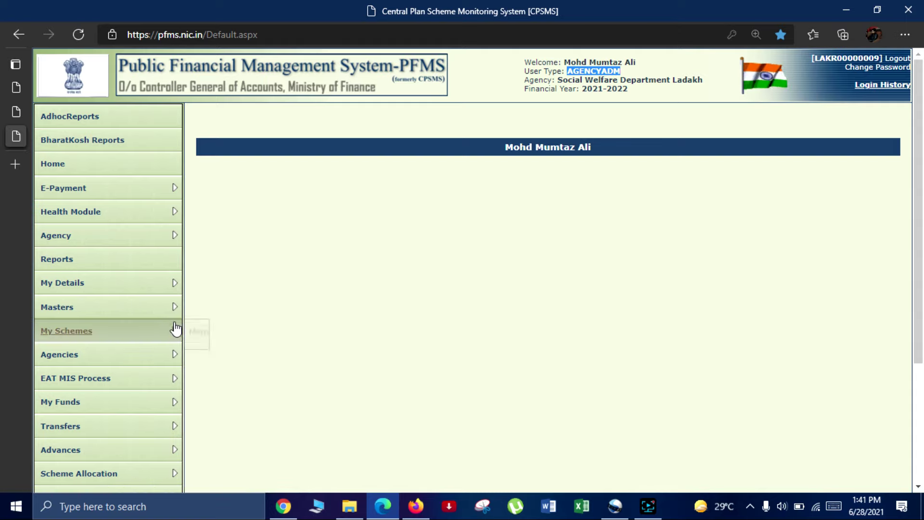
mouse_move(173, 331)
left_click(222, 321)
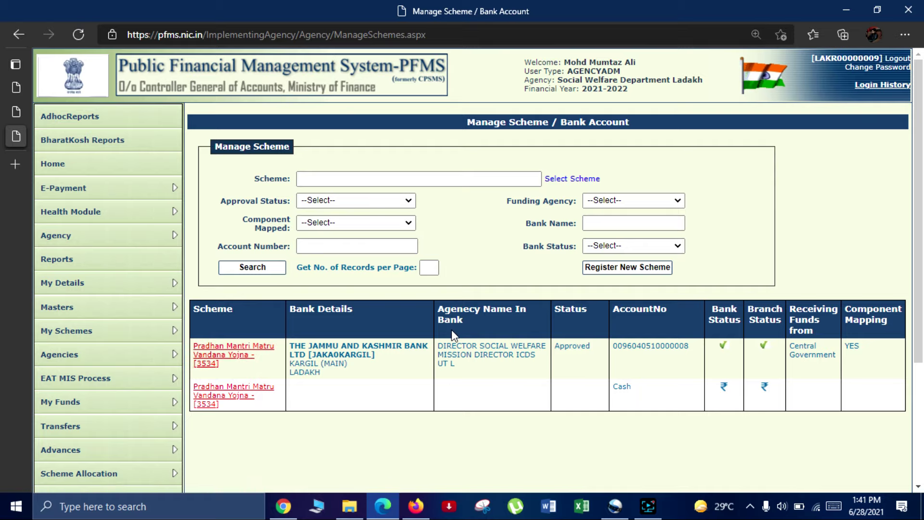
left_click_drag(693, 357, 628, 358)
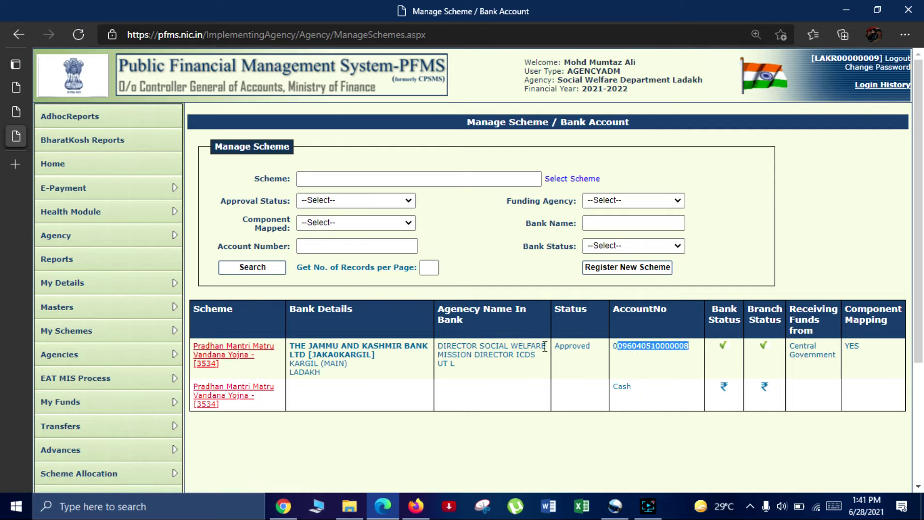
triple_click(453, 362)
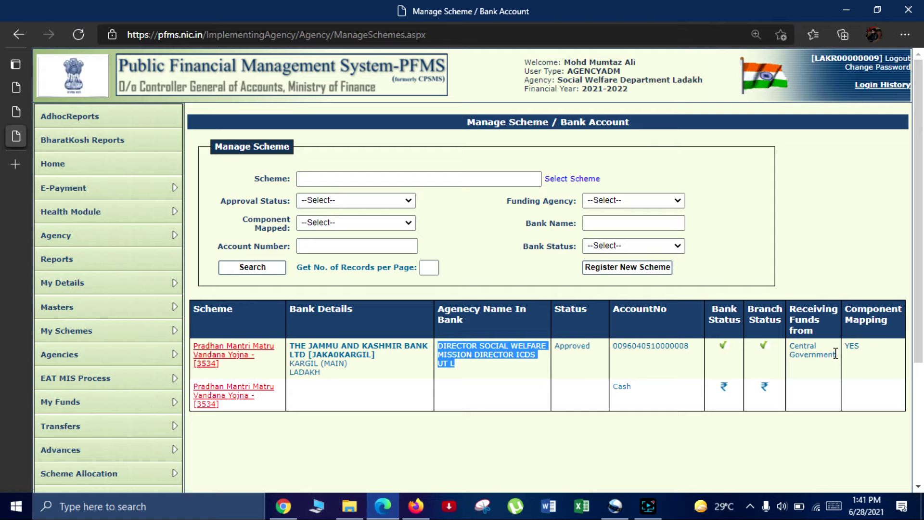
left_click_drag(837, 356, 792, 346)
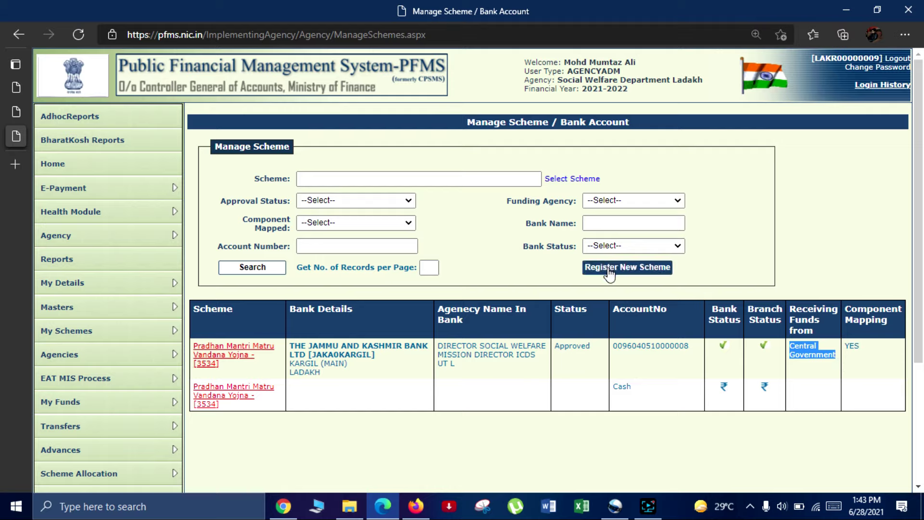
Start registering a new scheme, search for scheme 3980 and select SAMARTHYA (BBBP Creche PMMVY Gender Budget Research Skilling Training etc) [3980].
mouse_move(135, 337)
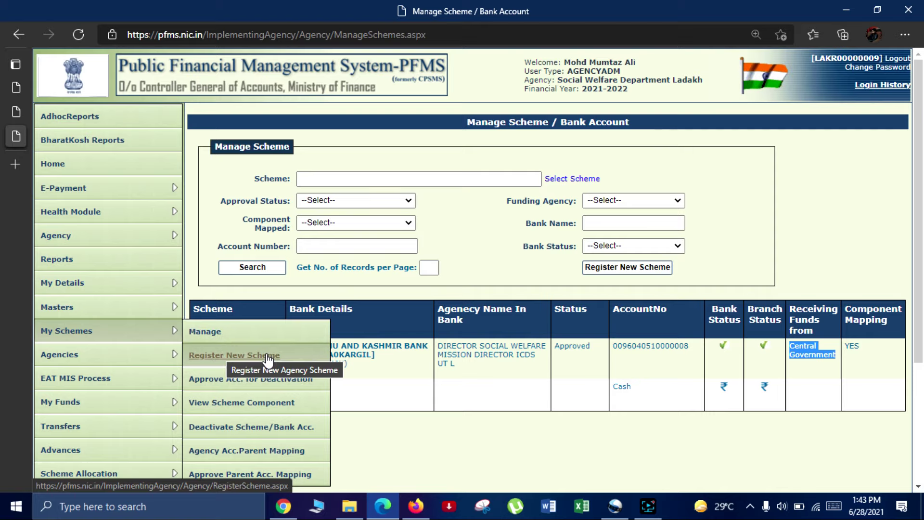
left_click(306, 354)
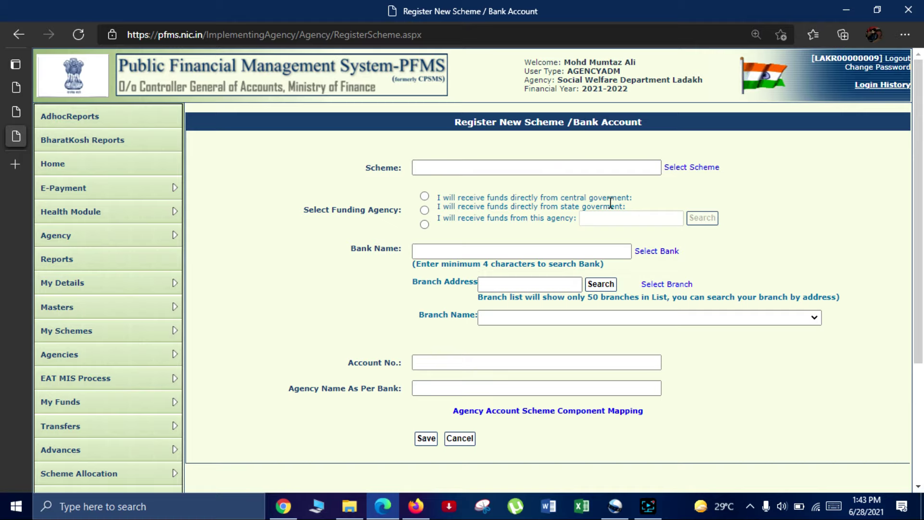
left_click(692, 167)
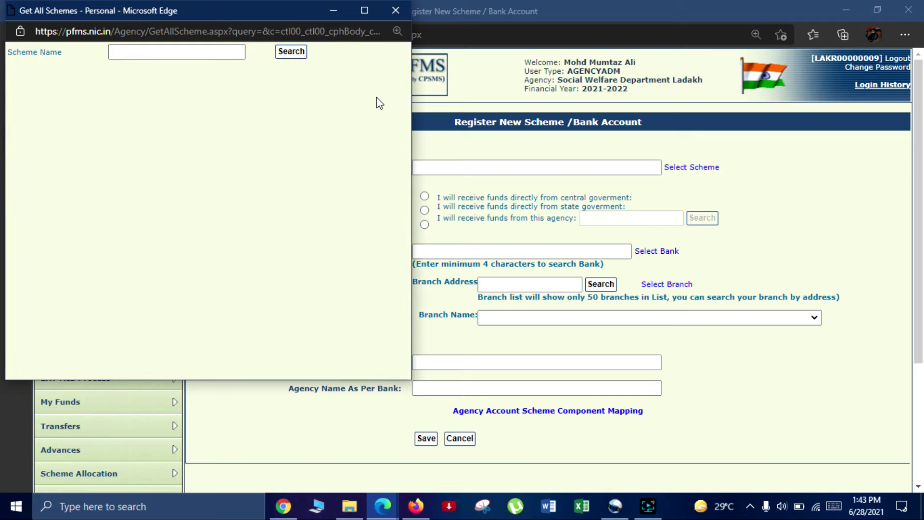
left_click(160, 53)
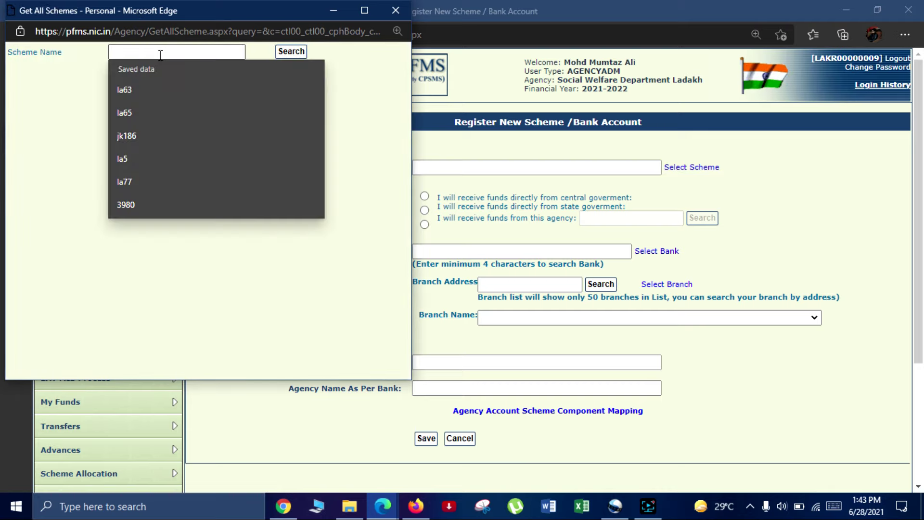
type("3980")
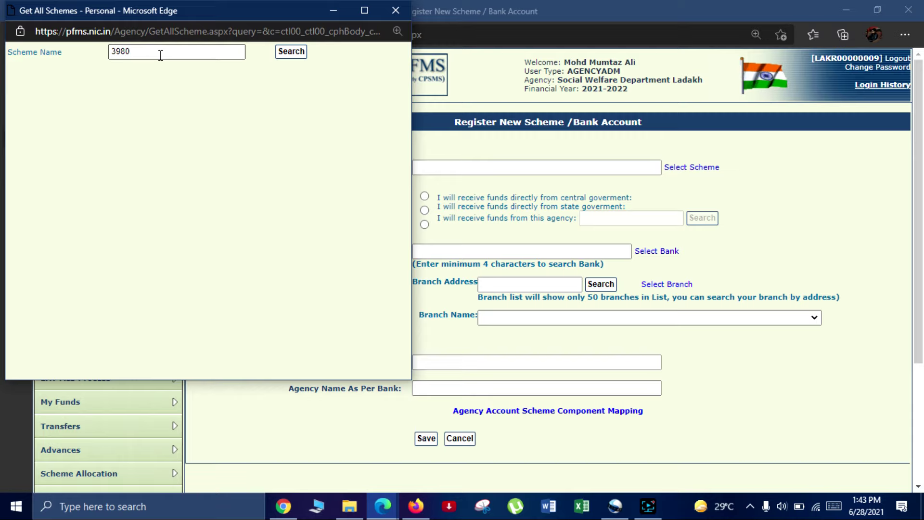
key("Return")
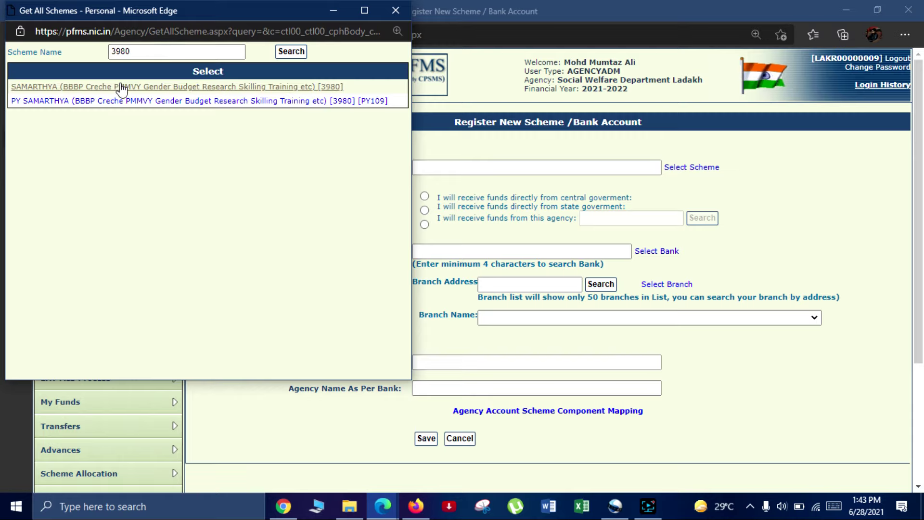
left_click(120, 87)
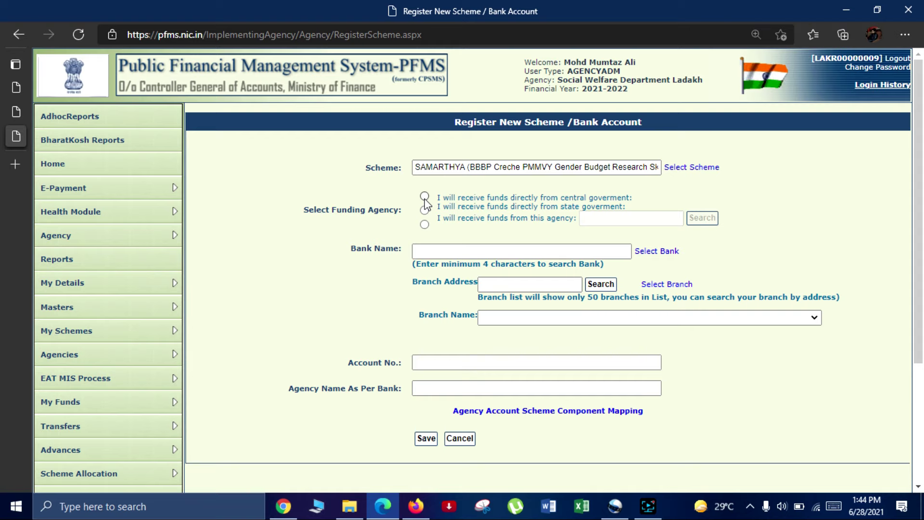
Set funds as received directly from the central government and choose THE JAMMU AND KASHMIR BANK LTD as the bank, searching for "the jammu".
left_click(424, 196)
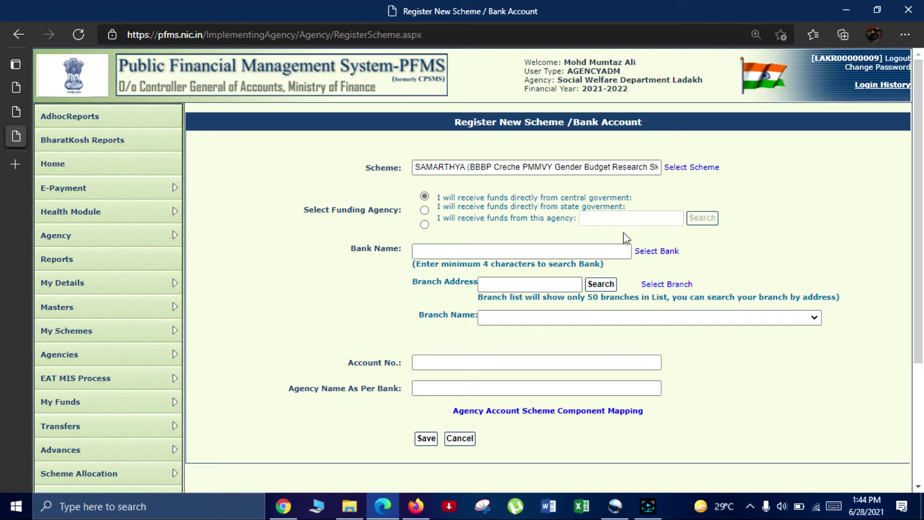
left_click(646, 252)
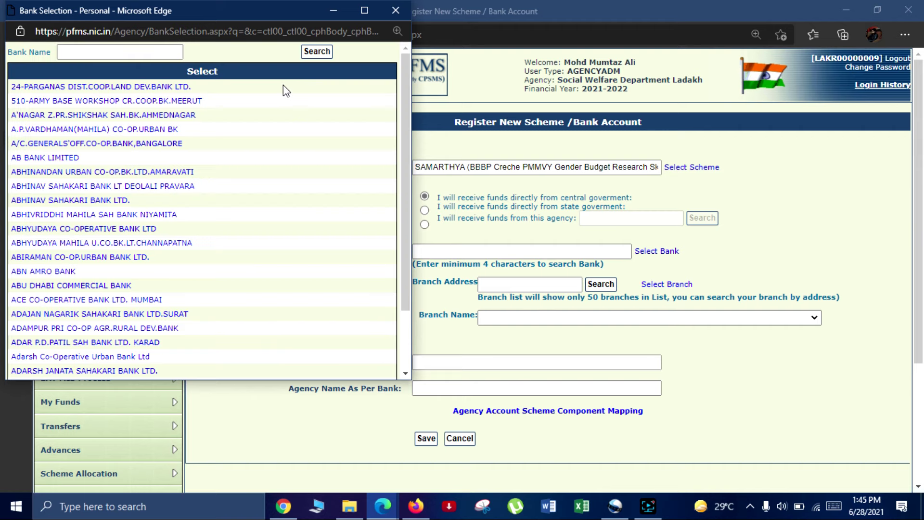
left_click(141, 52)
type("t")
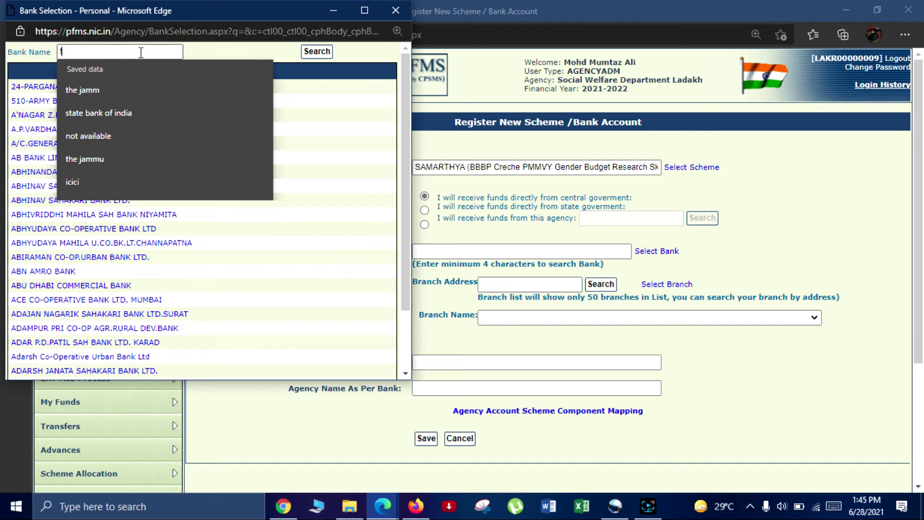
type("he jammu")
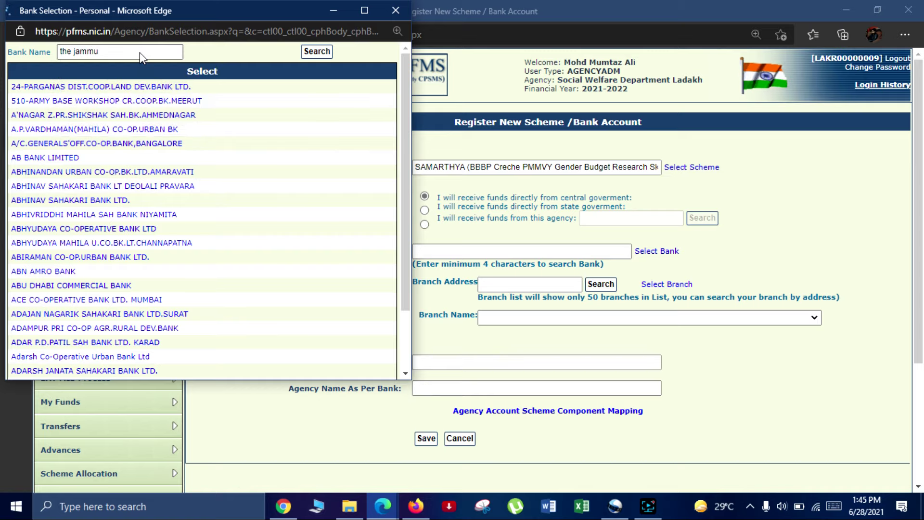
key("Return")
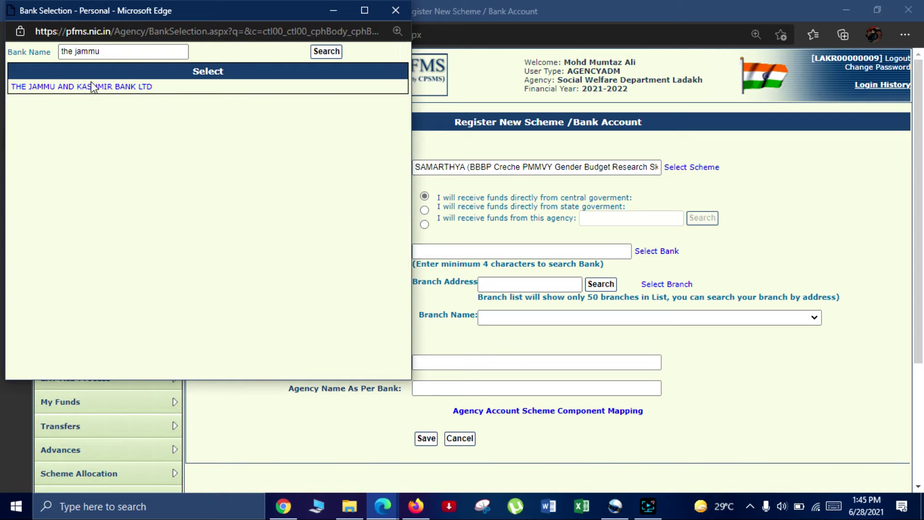
left_click(89, 87)
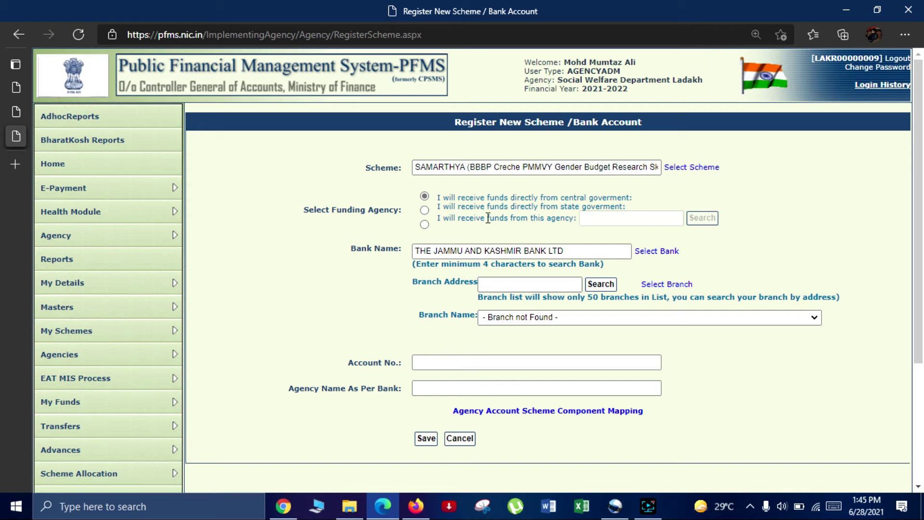
Find the bank branch by IFSC code JAKA0KARGIL and select KARGIL (MAIN) [ LADAKH ].
left_click(657, 285)
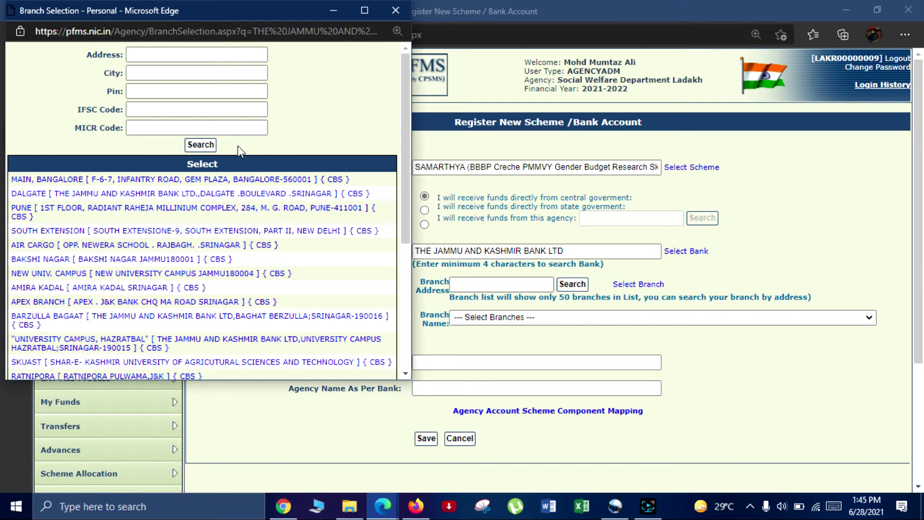
left_click(176, 108)
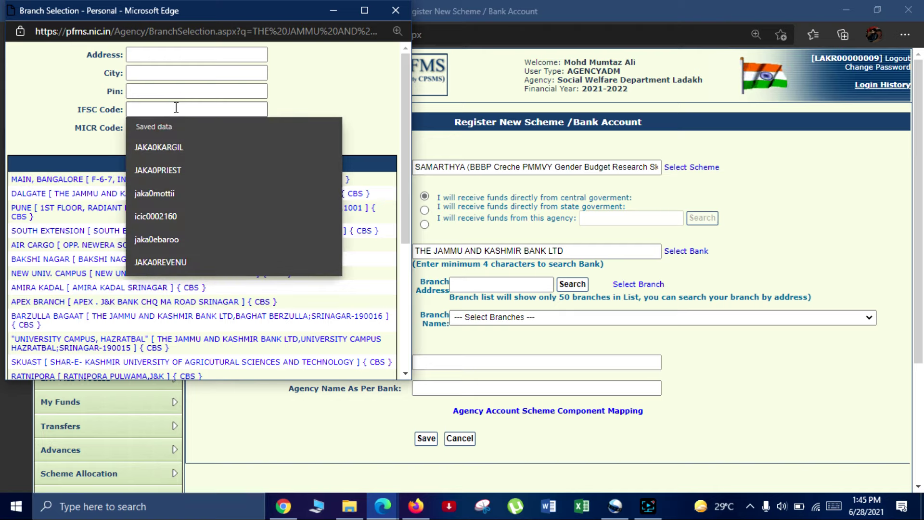
left_click(169, 146)
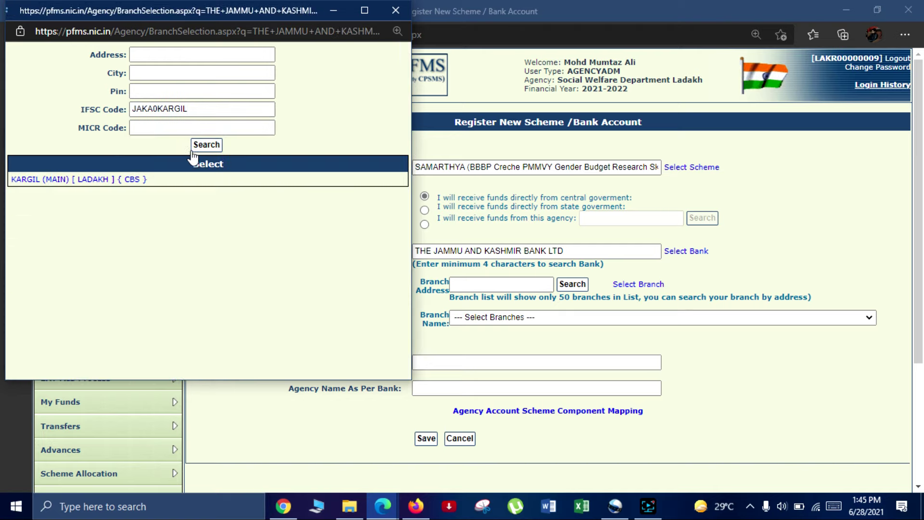
left_click(83, 179)
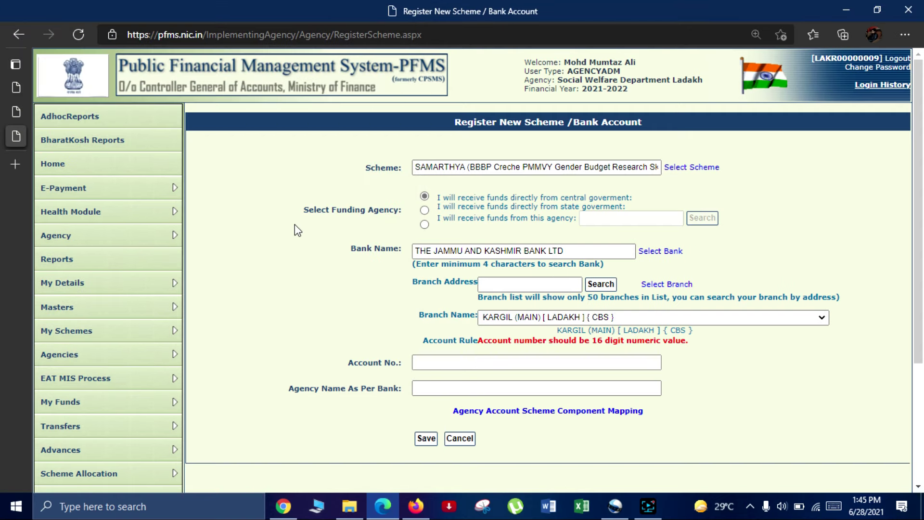
Copy the account number from the approved scheme's record into the new scheme's account number field and remove the leading blank space.
left_click(475, 365)
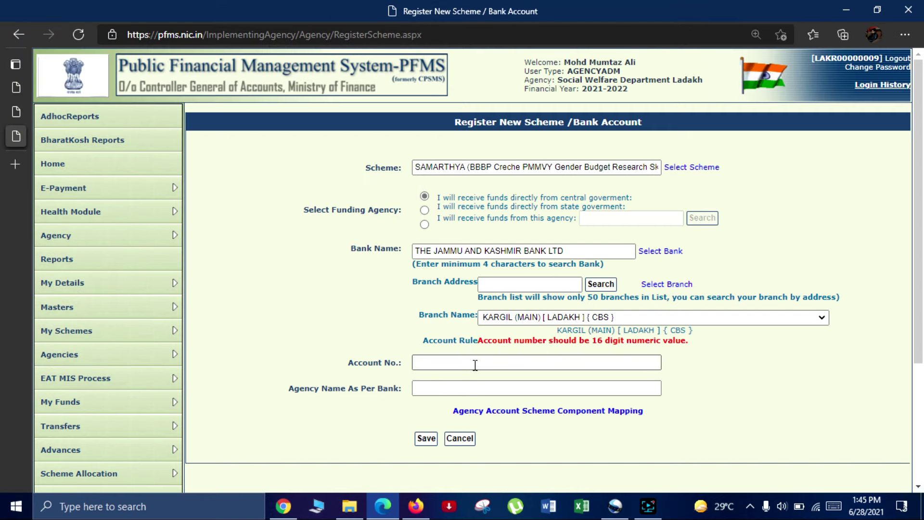
left_click(15, 111)
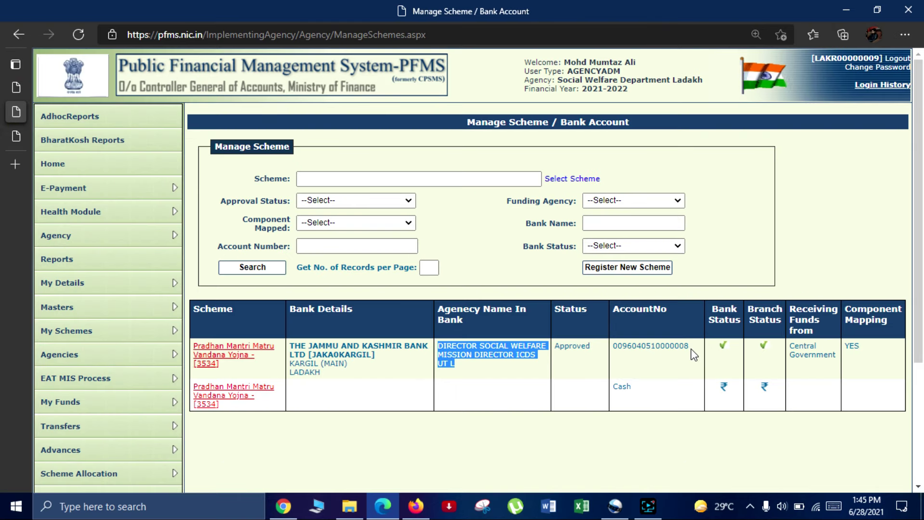
left_click_drag(691, 349, 610, 350)
key("ctrl+c")
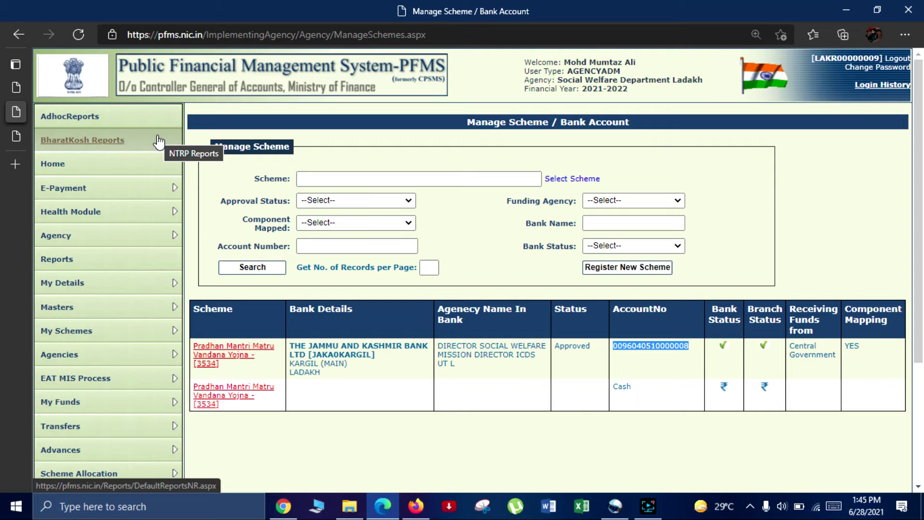
left_click(11, 140)
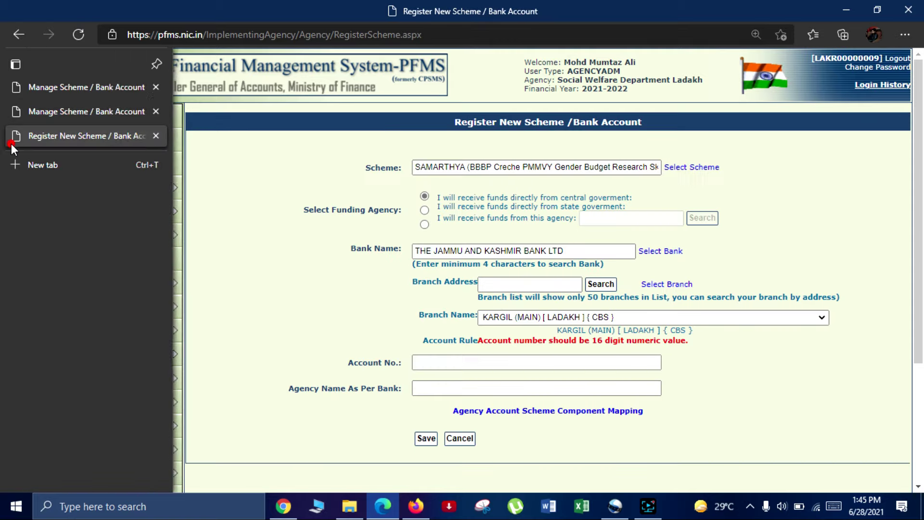
left_click(560, 356)
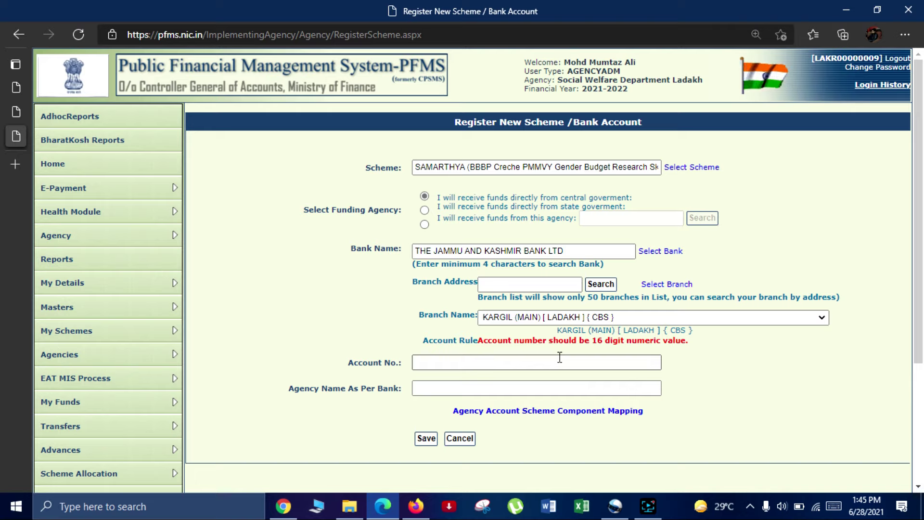
key("ctrl+v")
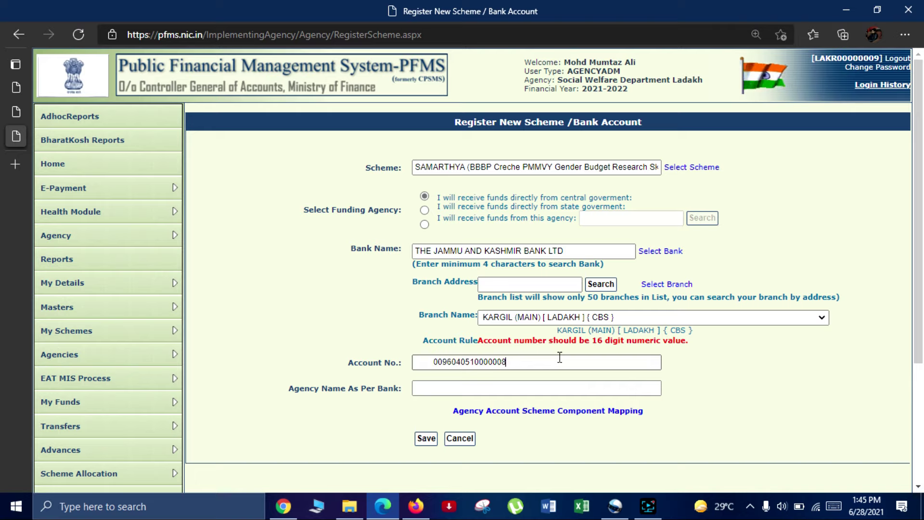
left_click(437, 362)
key("BackSpace")
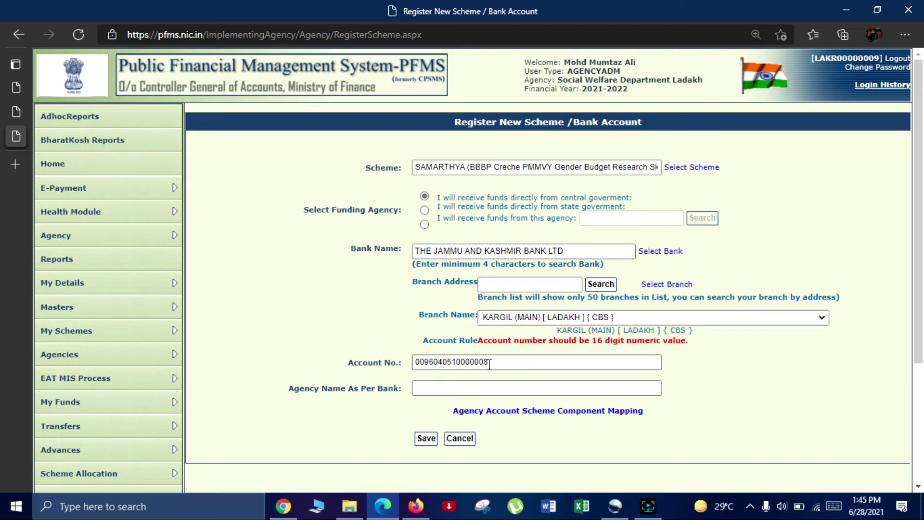
Copy the agency name in bank from the approved scheme's record into the new scheme's Agency Name As Per Bank field.
left_click(10, 115)
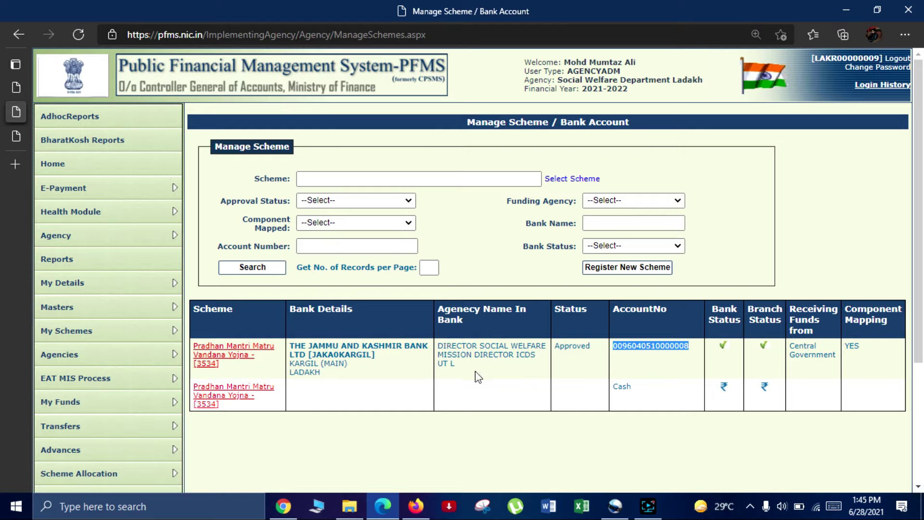
left_click_drag(466, 373, 437, 346)
key("ctrl+c")
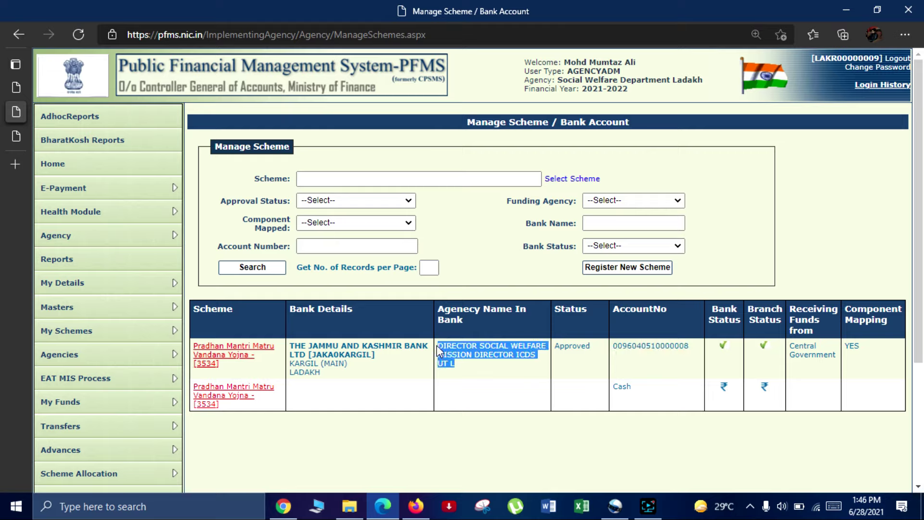
left_click(15, 135)
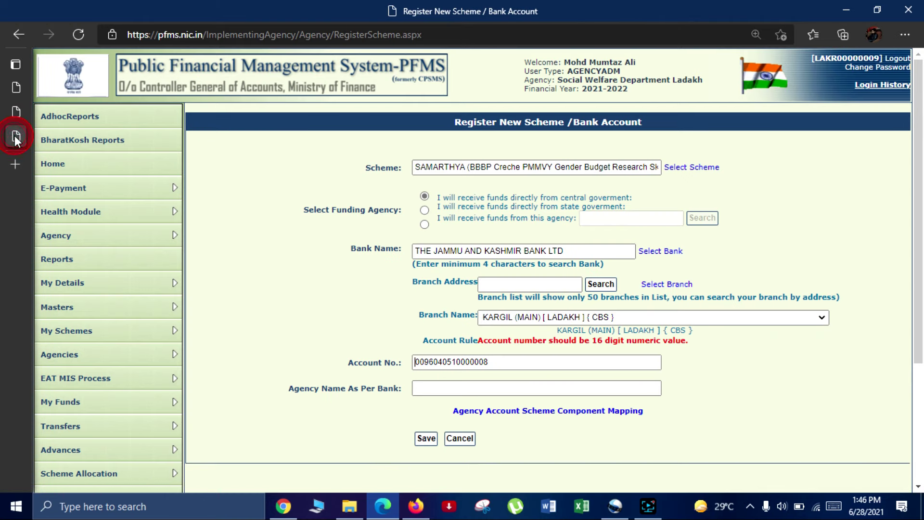
left_click(432, 385)
key("ctrl+v")
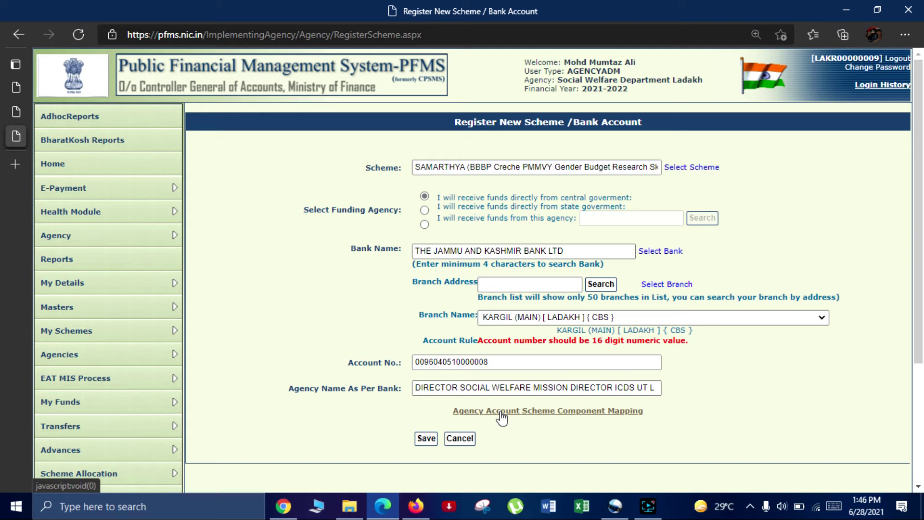
Map all components under Bulk, including PMMVY and its subcomponents, to the agency account and save the component mapping.
left_click(524, 411)
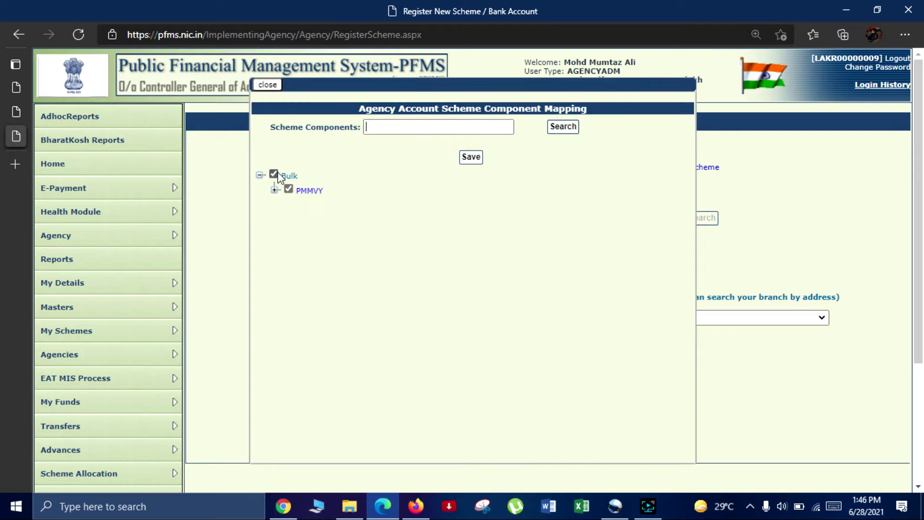
left_click(275, 189)
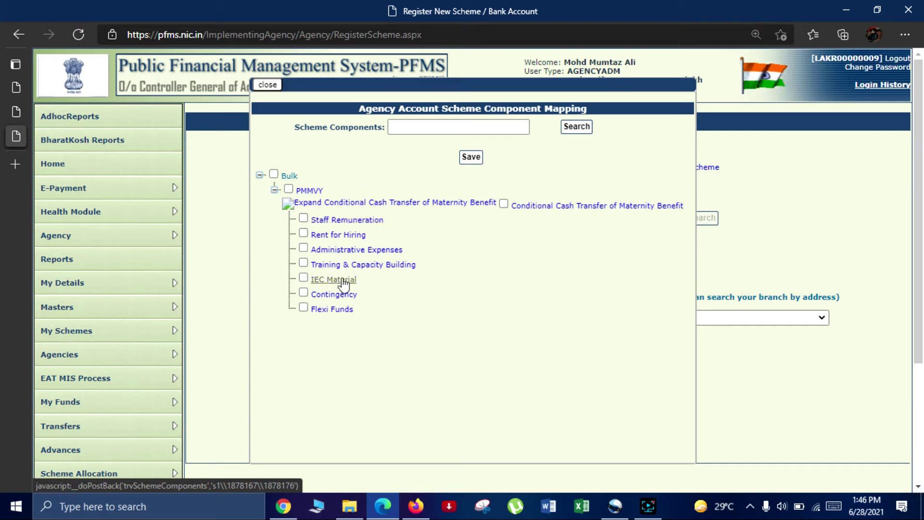
left_click(274, 174)
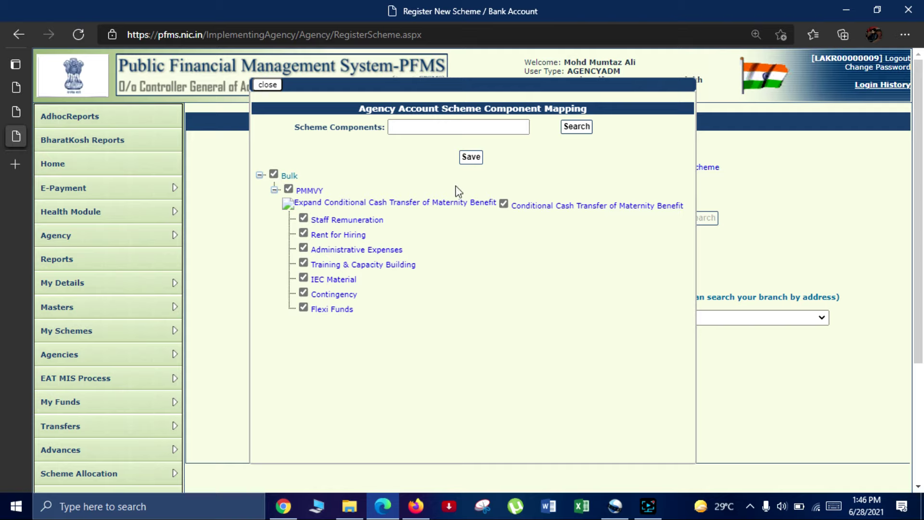
left_click(481, 162)
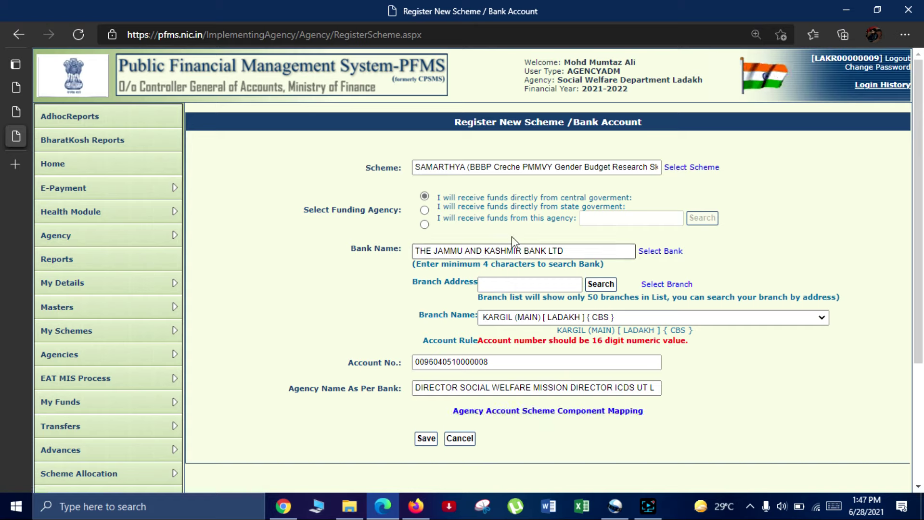
Save the new SAMARTHYA scheme and bank account registration and acknowledge the notice.
left_click(426, 438)
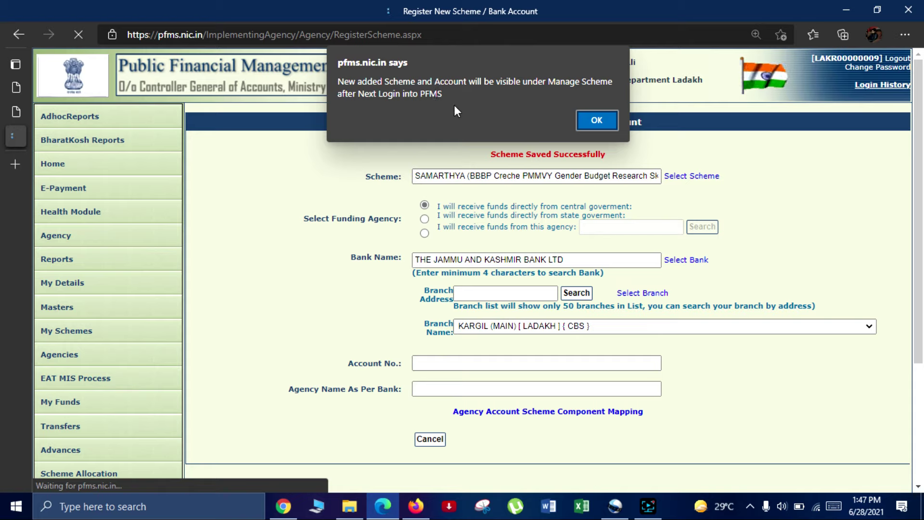
left_click(595, 124)
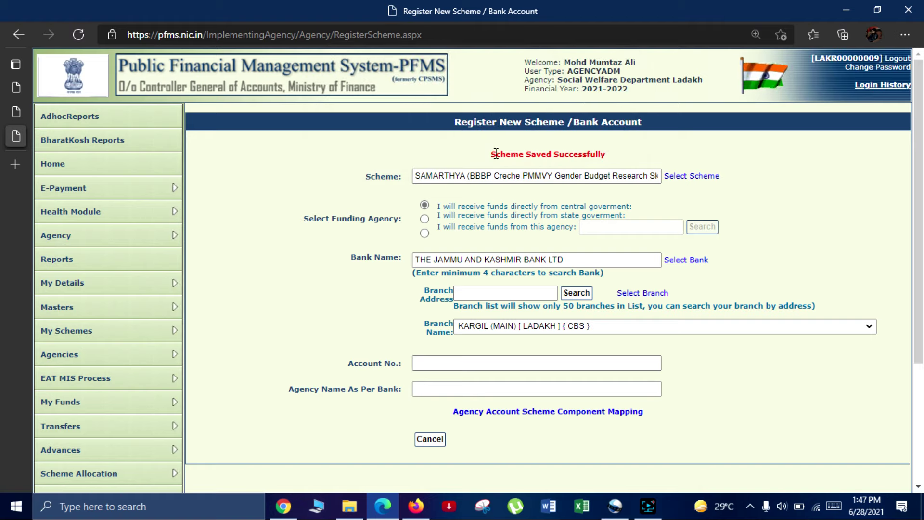
left_click_drag(491, 154, 610, 157)
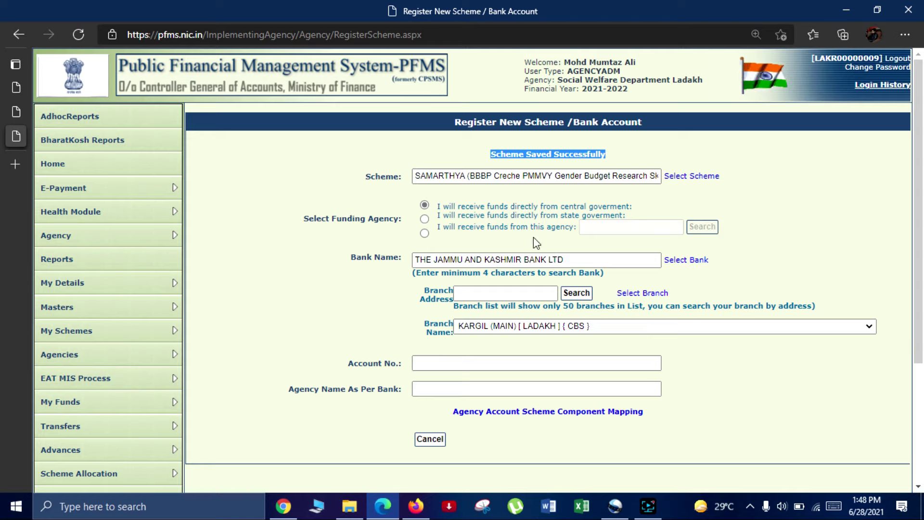
Check the approval and bank status of SAMARTHYA [3980] in the agency's managed schemes and return to the home page.
mouse_move(126, 315)
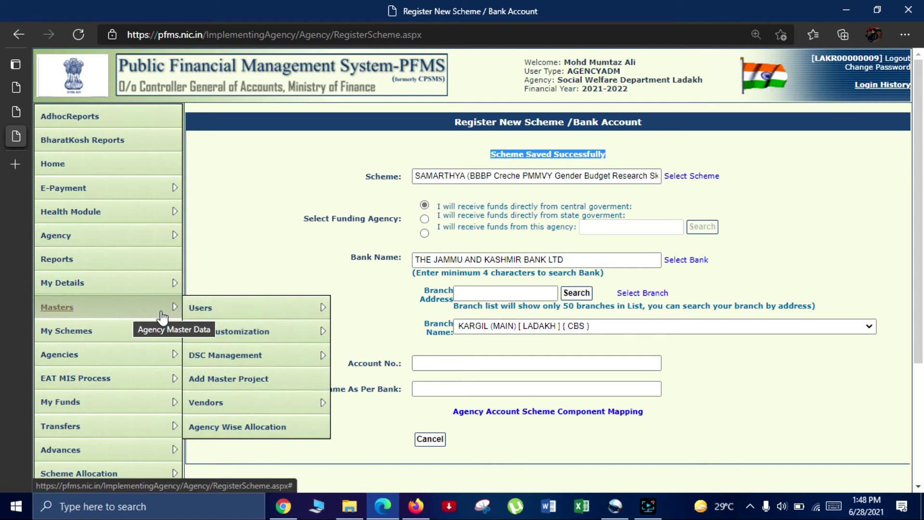
mouse_move(154, 334)
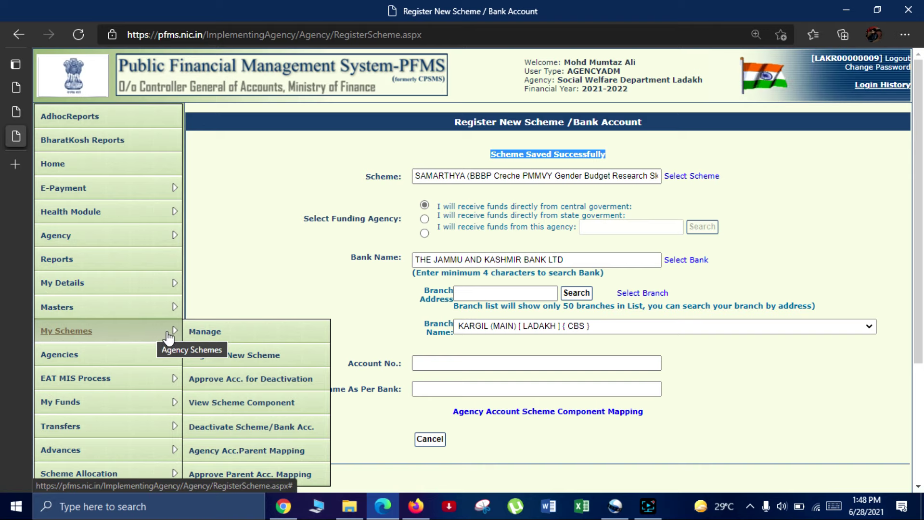
left_click(219, 332)
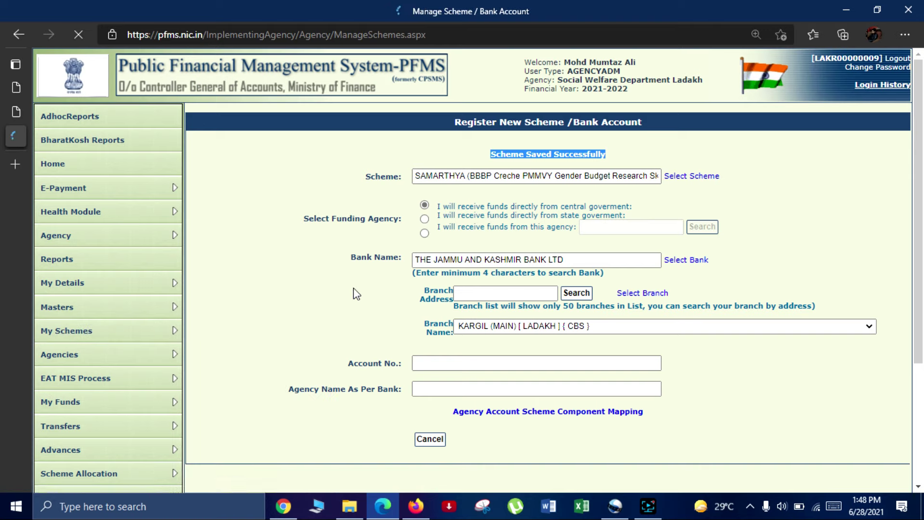
left_click_drag(920, 116, 921, 221)
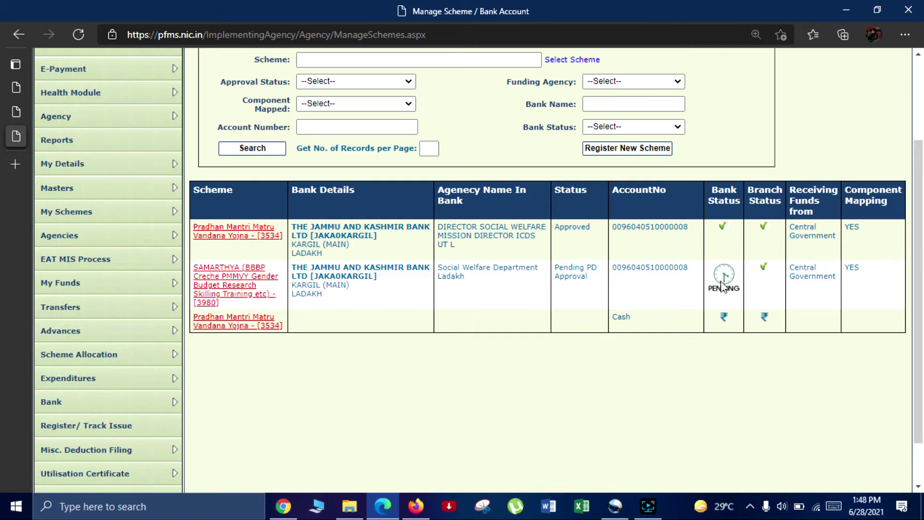
mouse_move(724, 289)
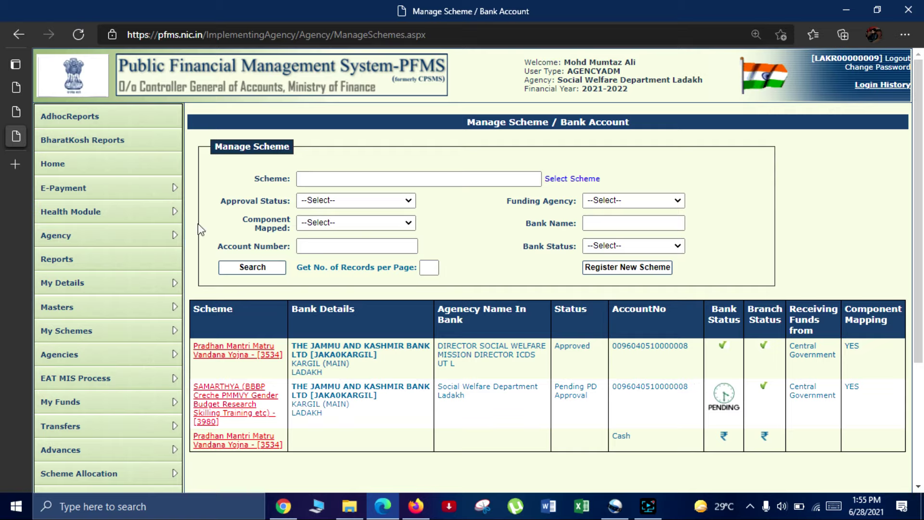
left_click(113, 173)
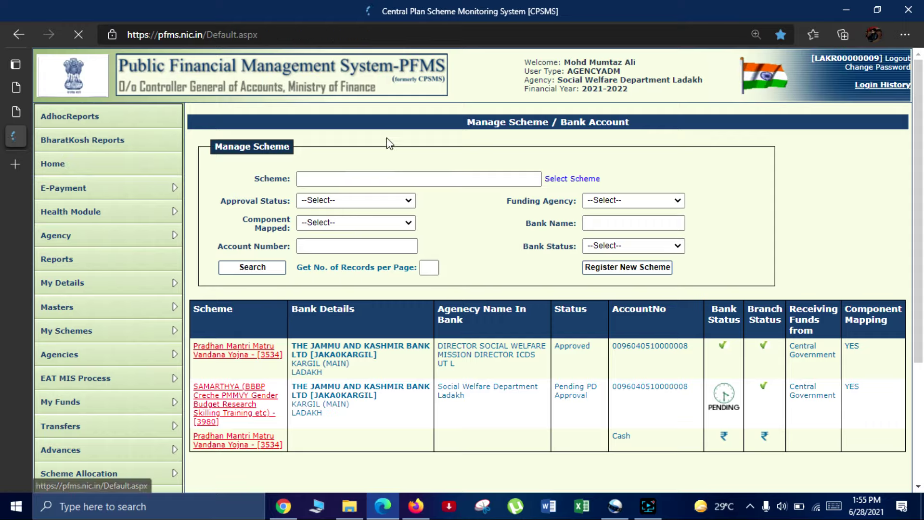